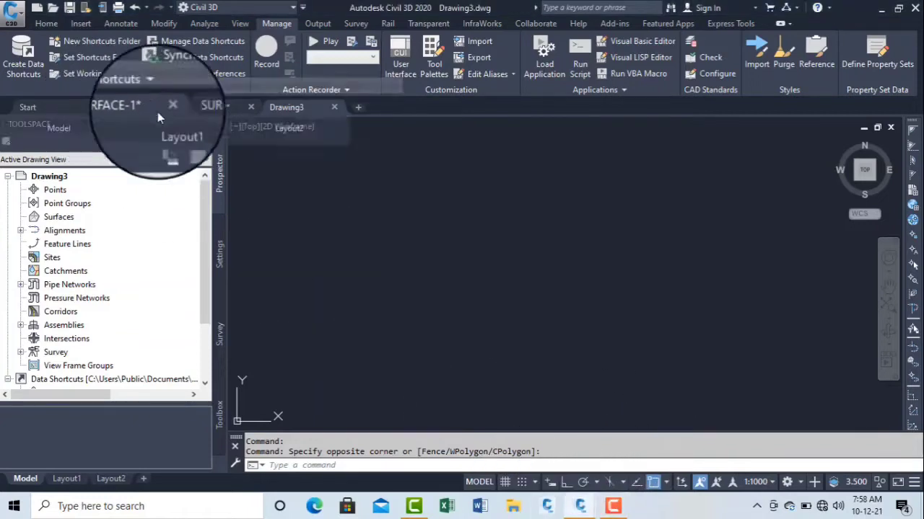
Step: Examine and compare the dimensioned surfaces in the SURFACE-1 and SURFACE-2 drawings
click(122, 109)
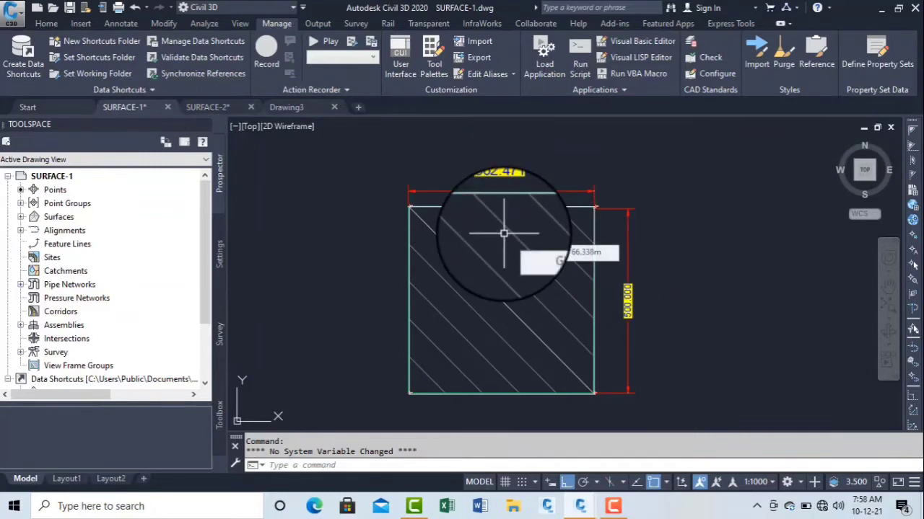
mouse_move(504, 229)
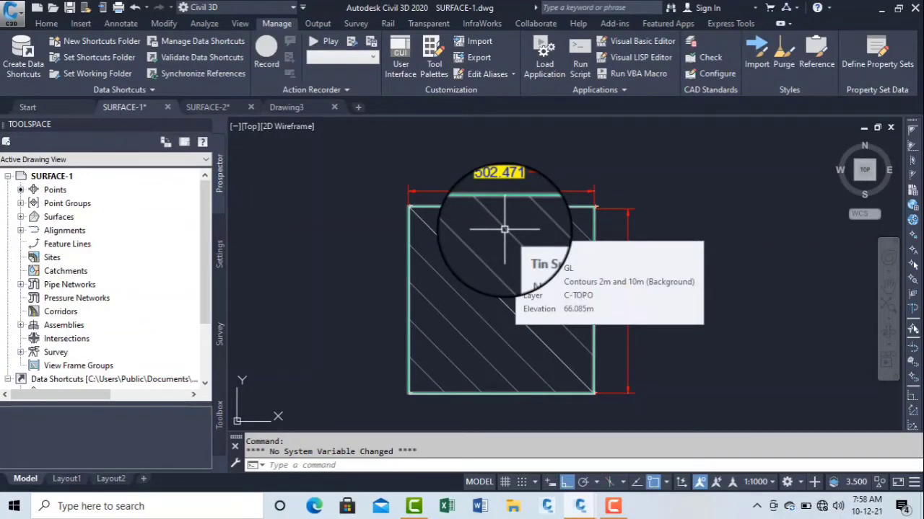
click(218, 111)
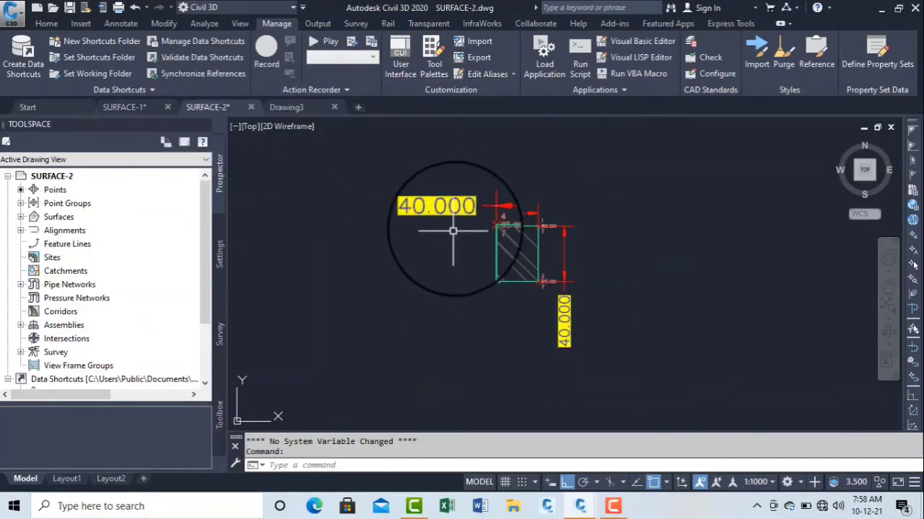
click(133, 107)
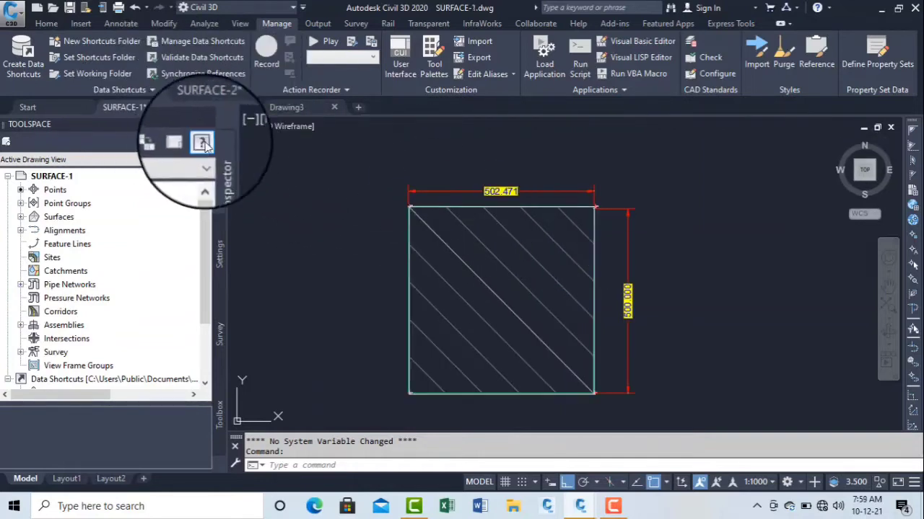
click(203, 108)
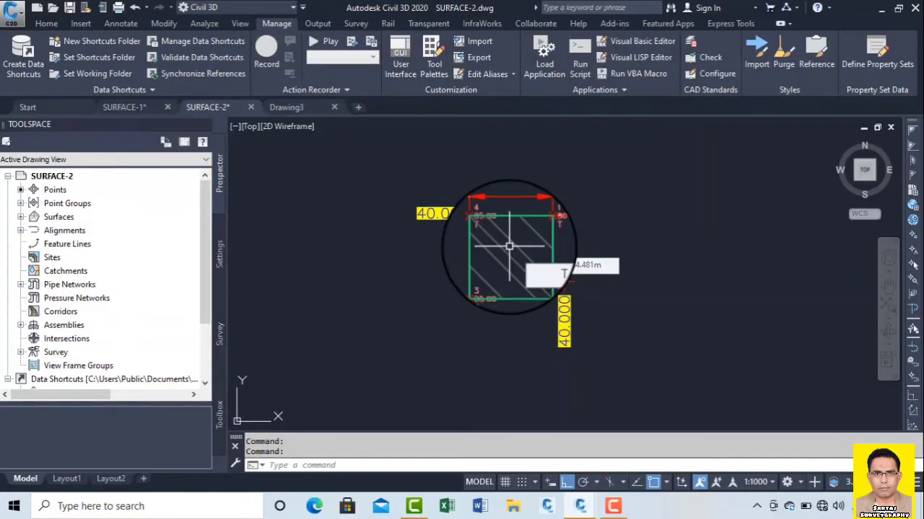
Step: Return to Drawing3 and set the data shortcuts working folder to Civil 3D Projects
key(ctrl+Tab)
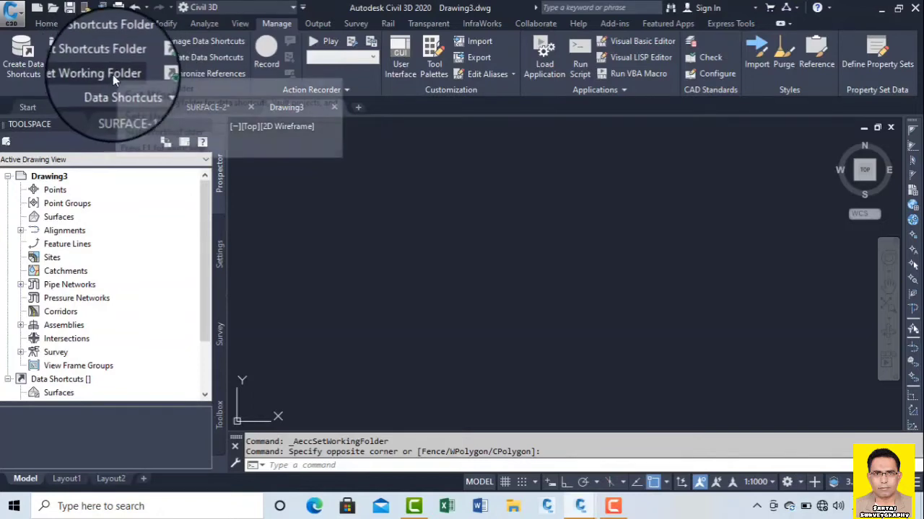
click(79, 72)
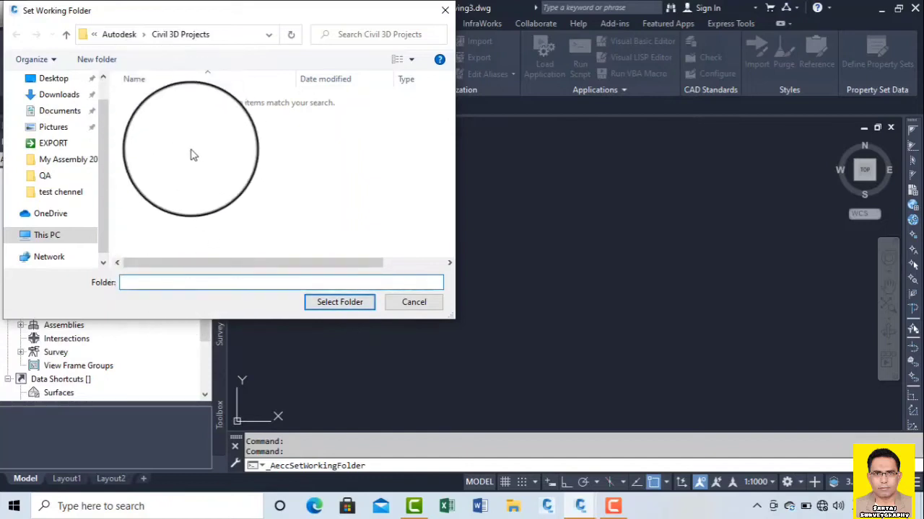
click(342, 303)
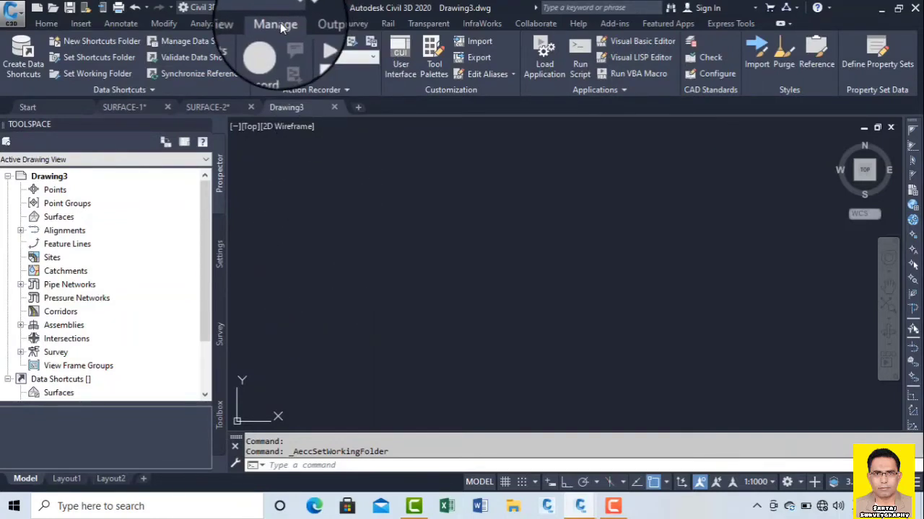
Step: Create a new data shortcuts folder named GL SURFACE-1 in the working folder
click(88, 41)
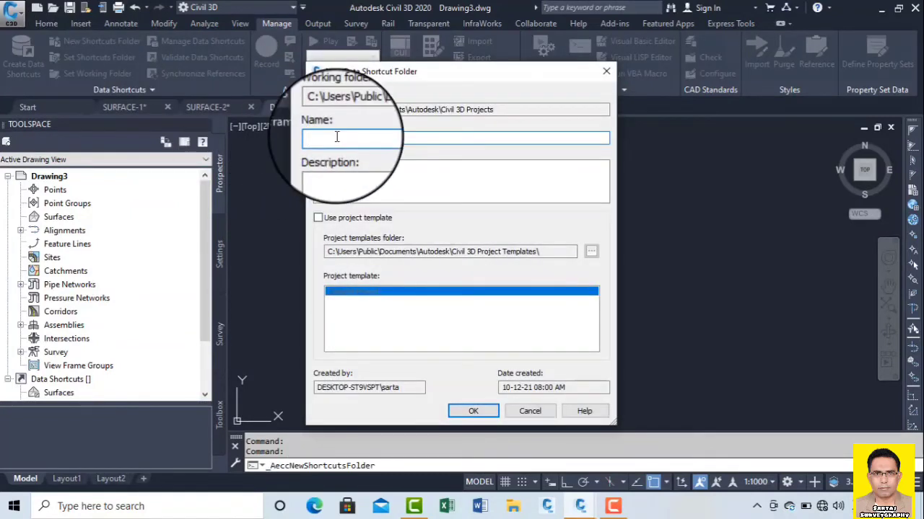
text(GL)
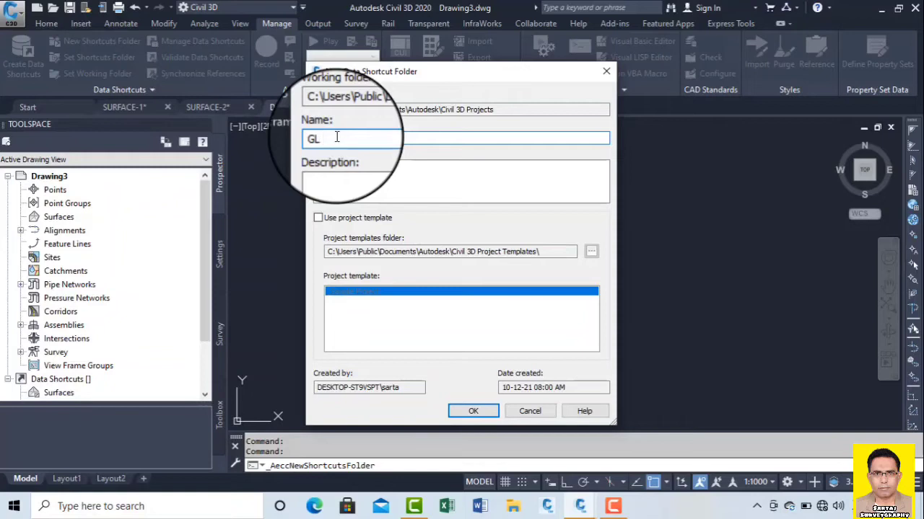
text( SURFACE-1)
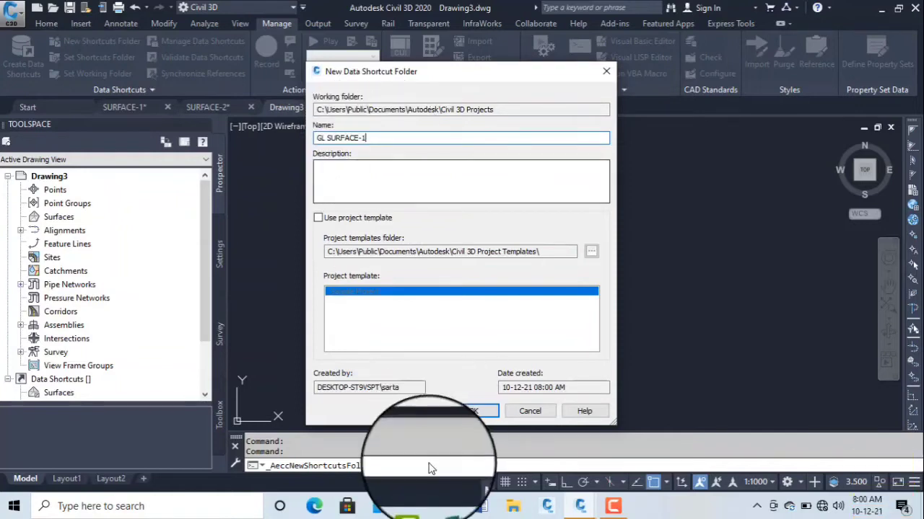
click(470, 410)
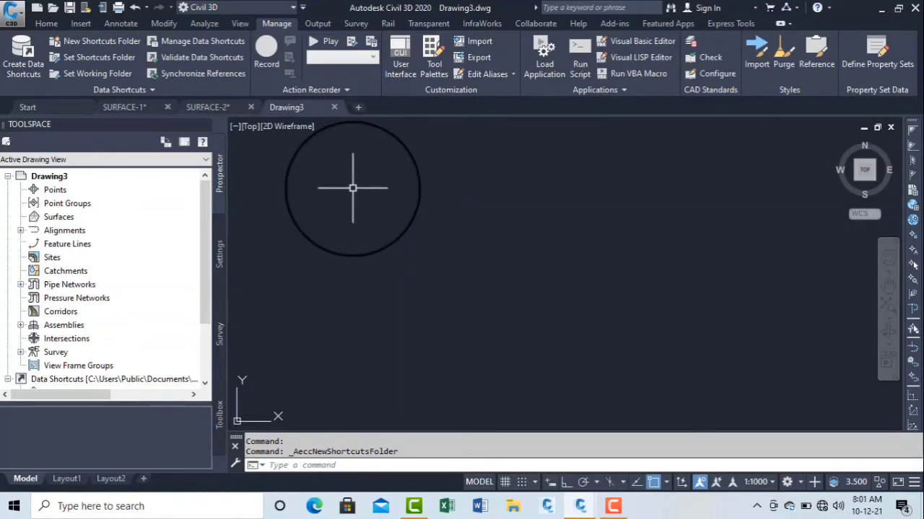
Step: Associate the GL SURFACE-1 data shortcuts project with the SURFACE-1 drawing
click(129, 107)
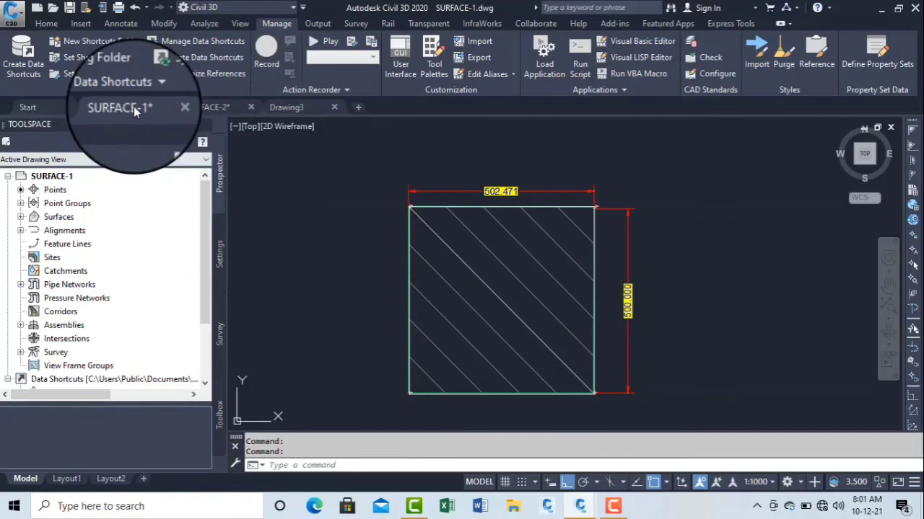
mouse_move(133, 106)
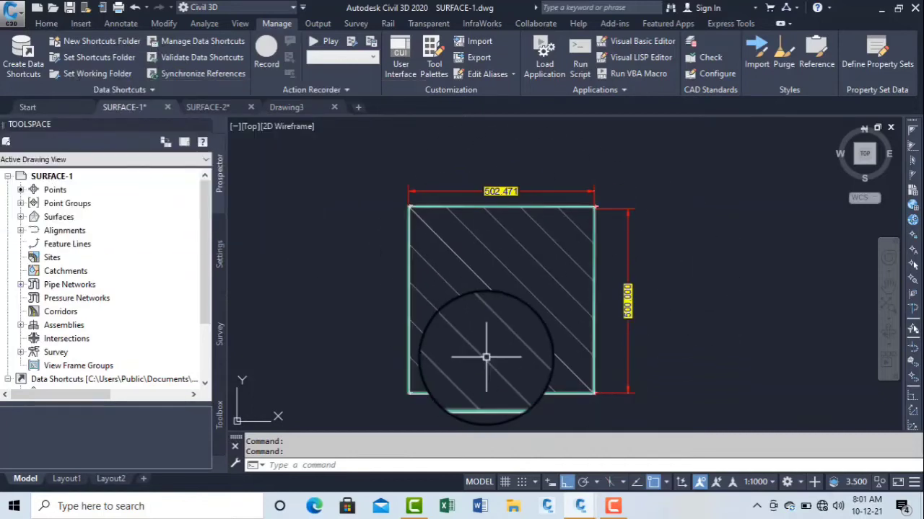
mouse_move(486, 356)
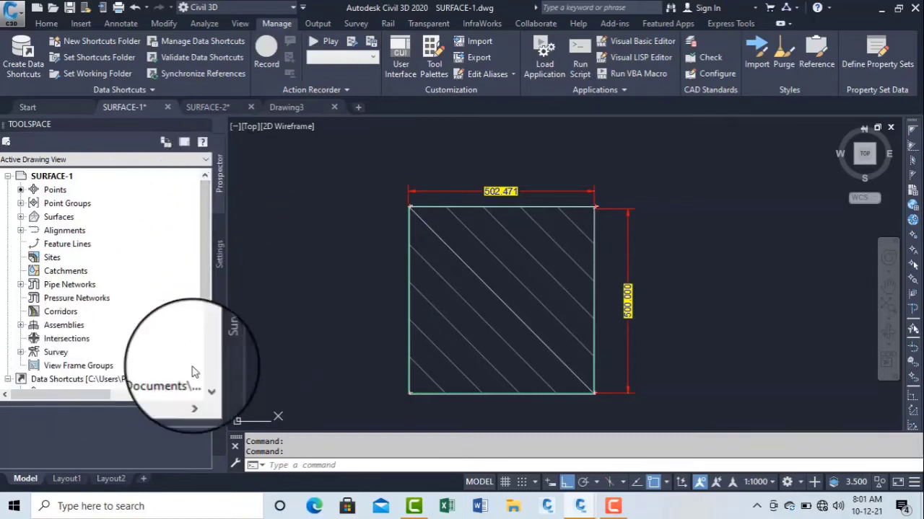
drag(202, 289, 203, 351)
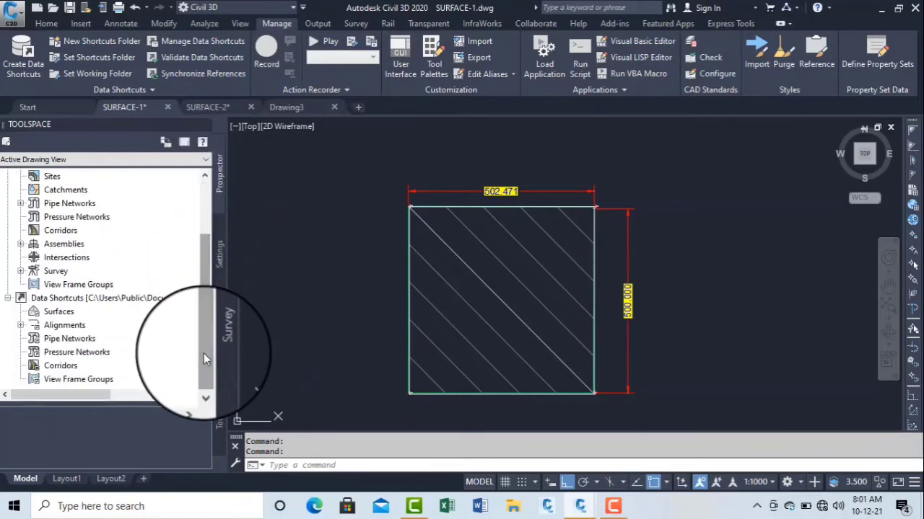
right_click(81, 306)
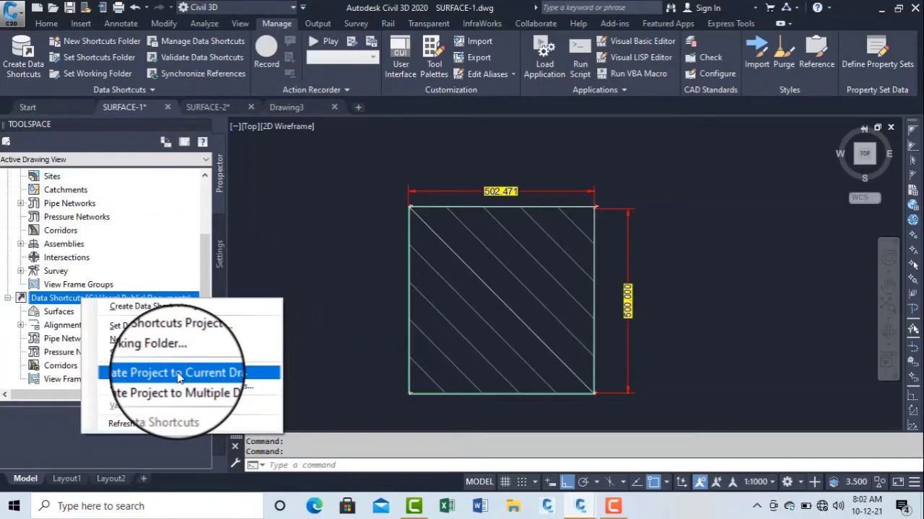
click(179, 374)
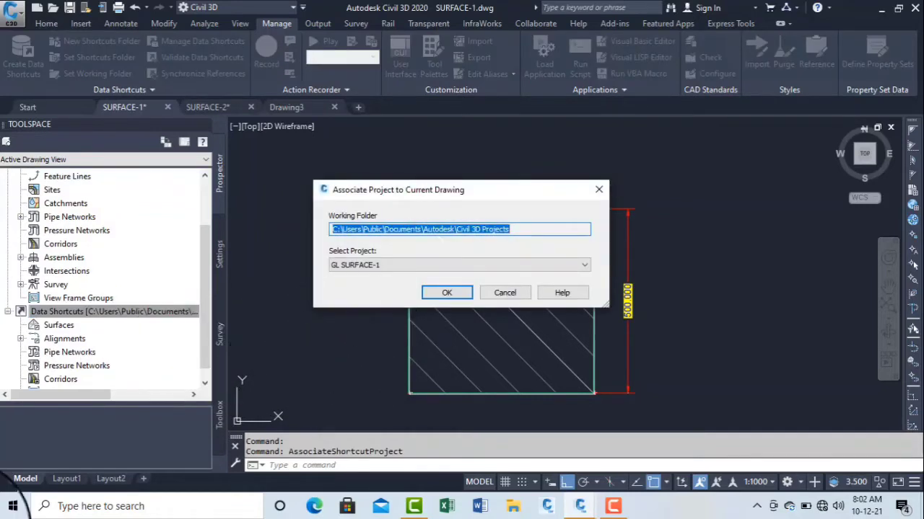
click(446, 294)
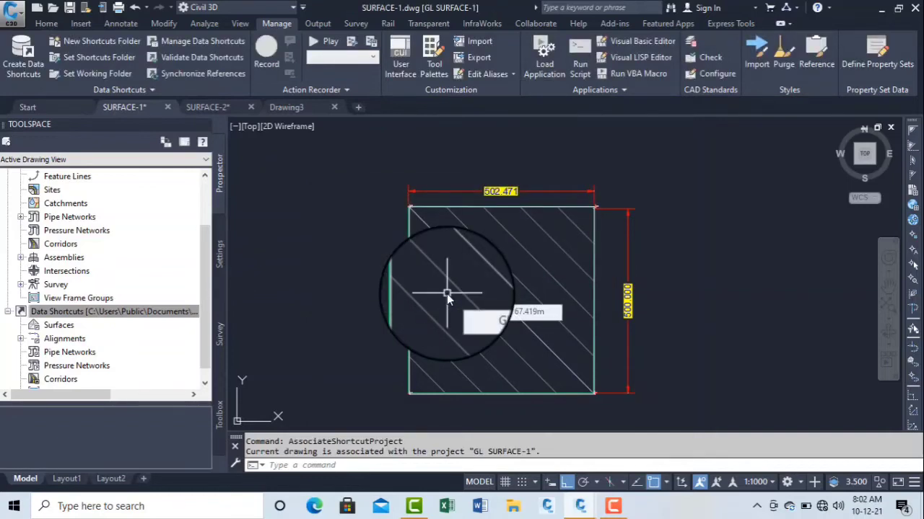
Step: Create a data shortcut for the GL surface of the SURFACE-1 drawing
click(88, 313)
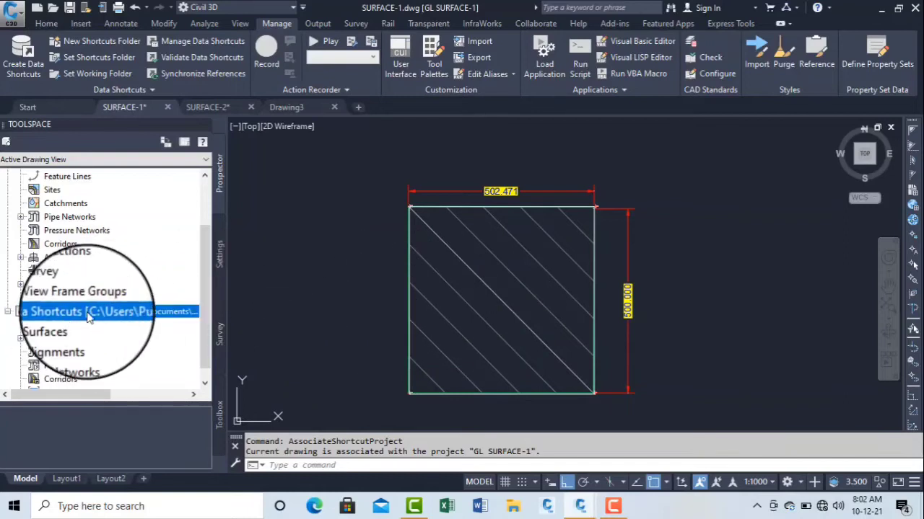
right_click(91, 314)
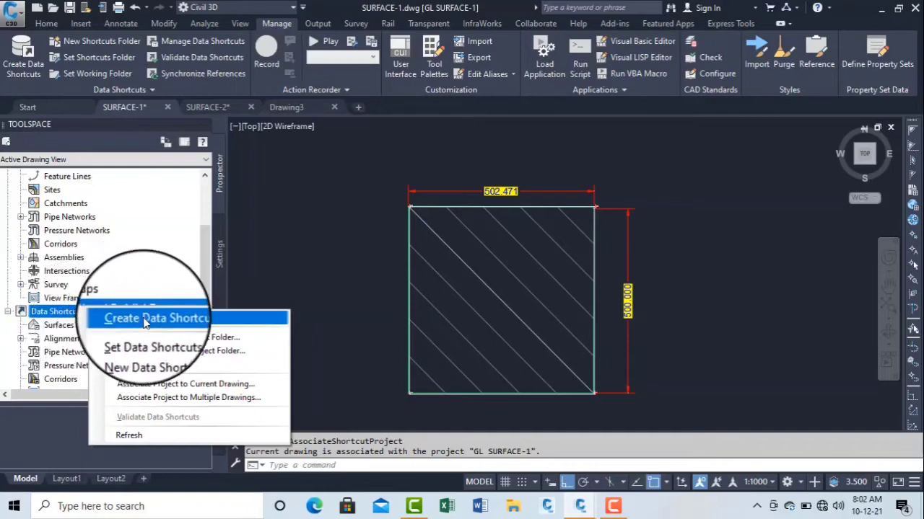
click(211, 322)
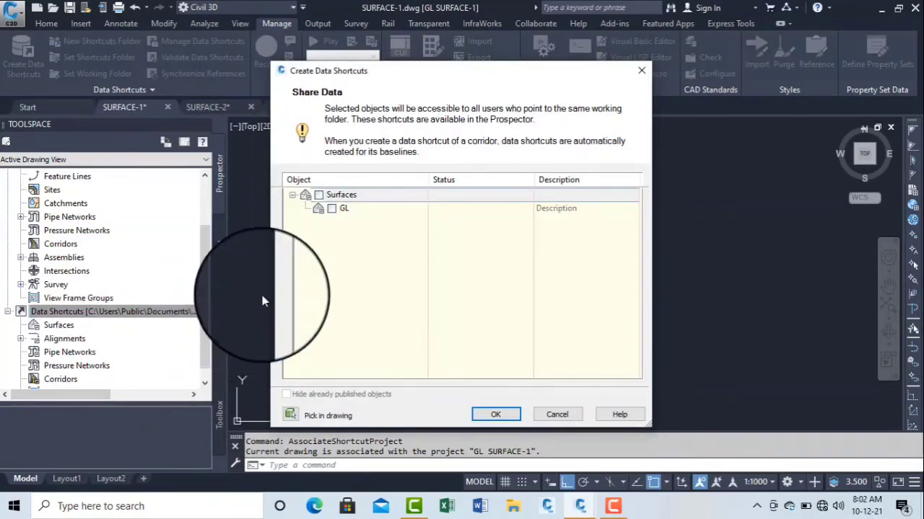
click(320, 195)
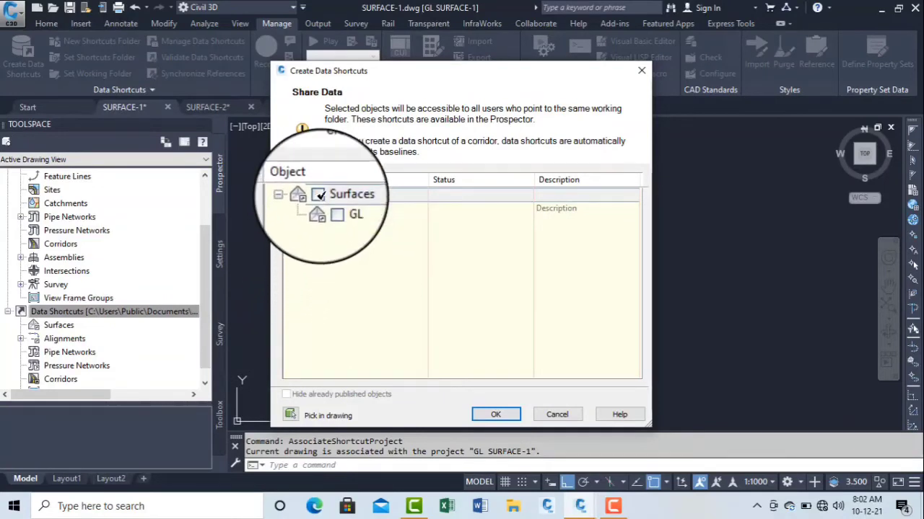
click(321, 194)
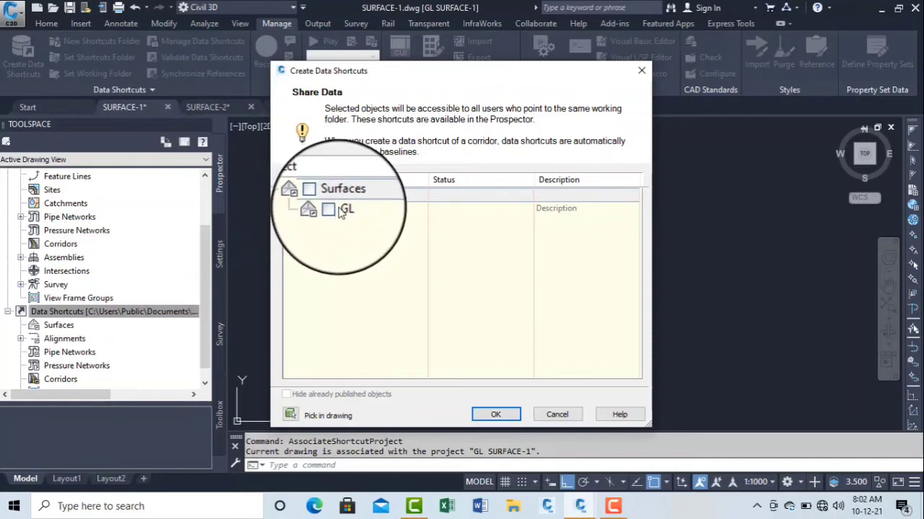
click(320, 194)
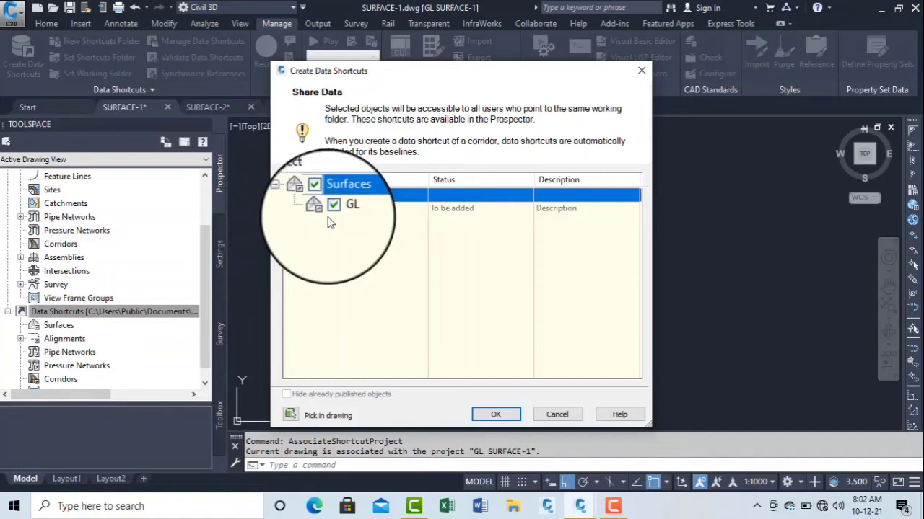
click(496, 417)
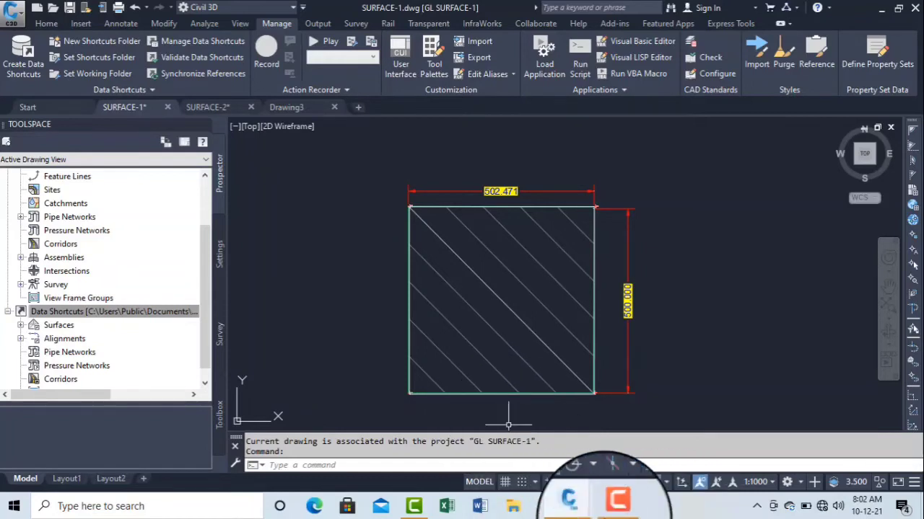
click(609, 508)
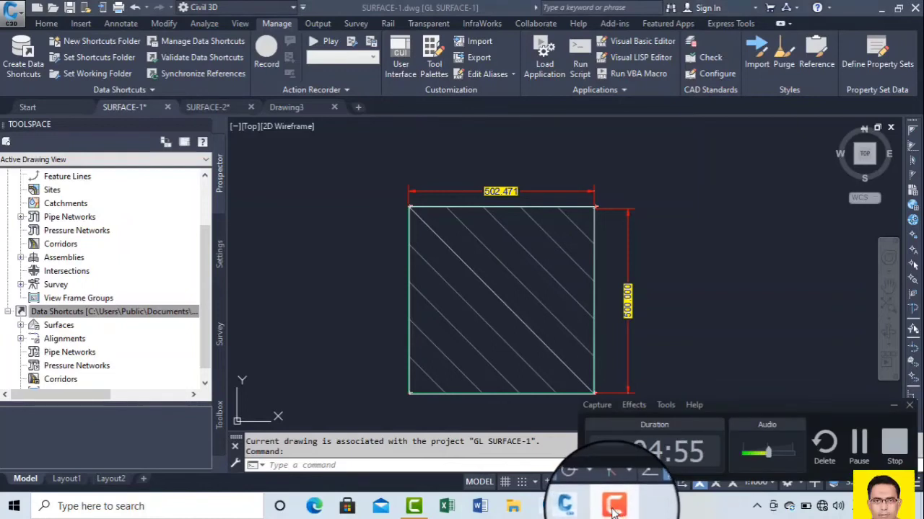
click(613, 512)
click(613, 511)
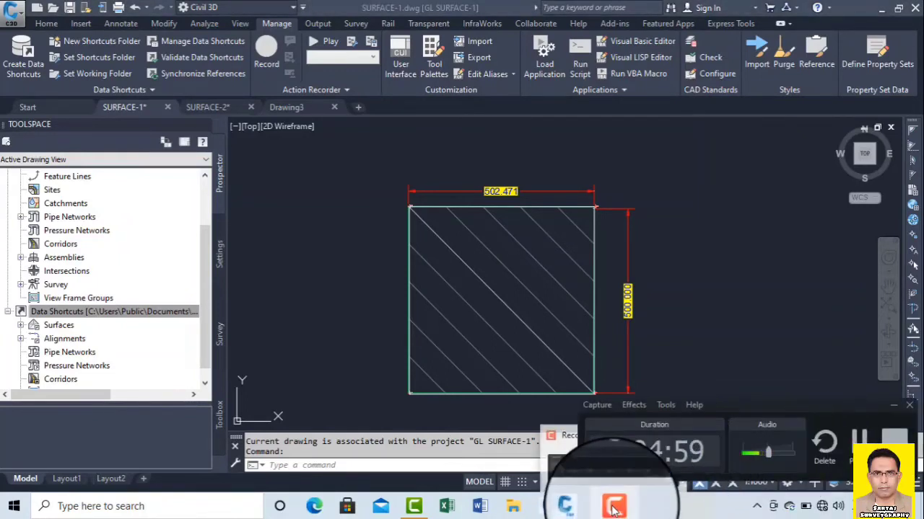
click(612, 511)
click(612, 510)
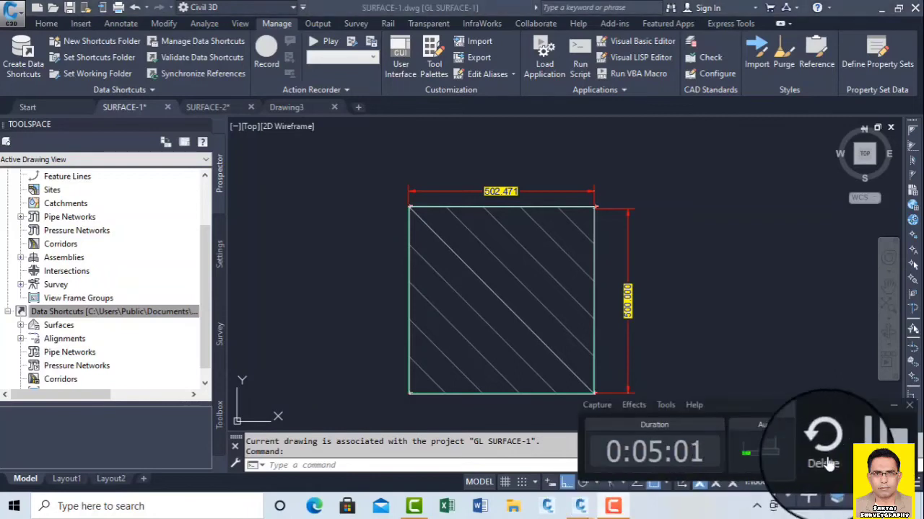
click(901, 453)
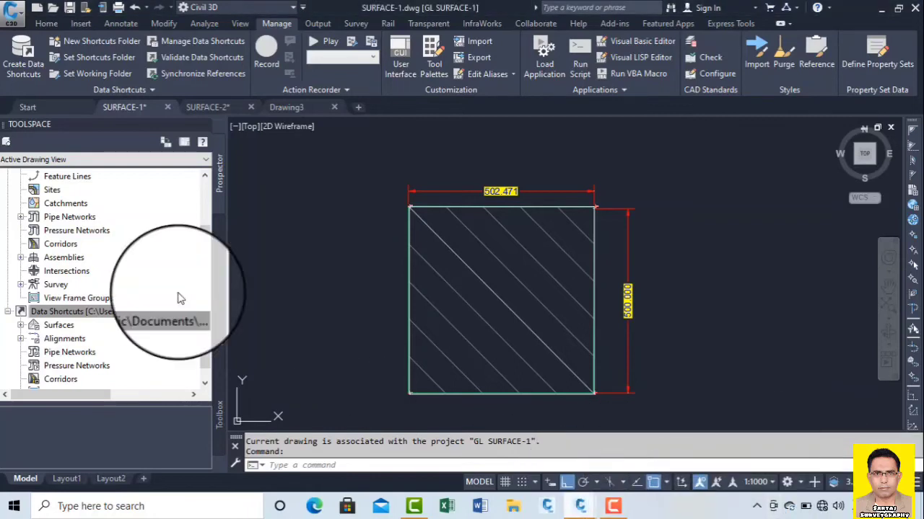
Step: Switch to the SURFACE-2 drawing and create a reference to the GL surface from the data shortcuts
click(210, 106)
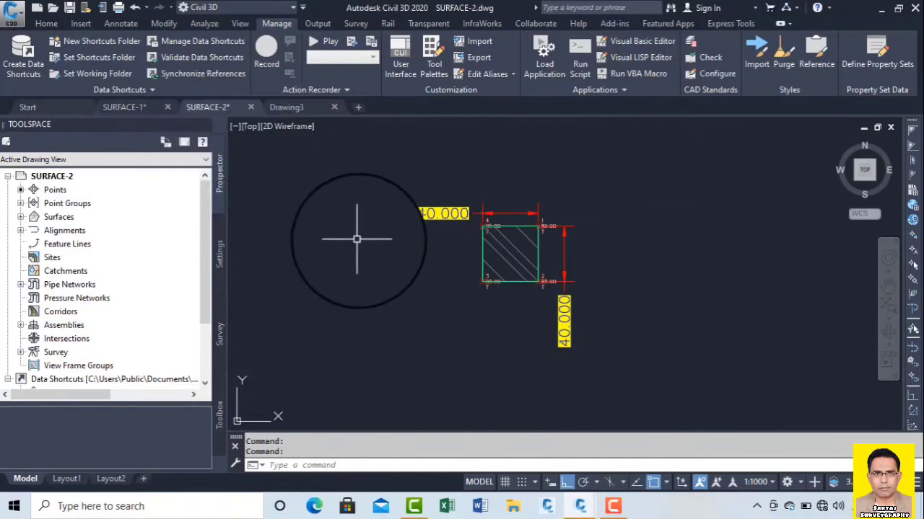
scroll(472, 289, down, 2)
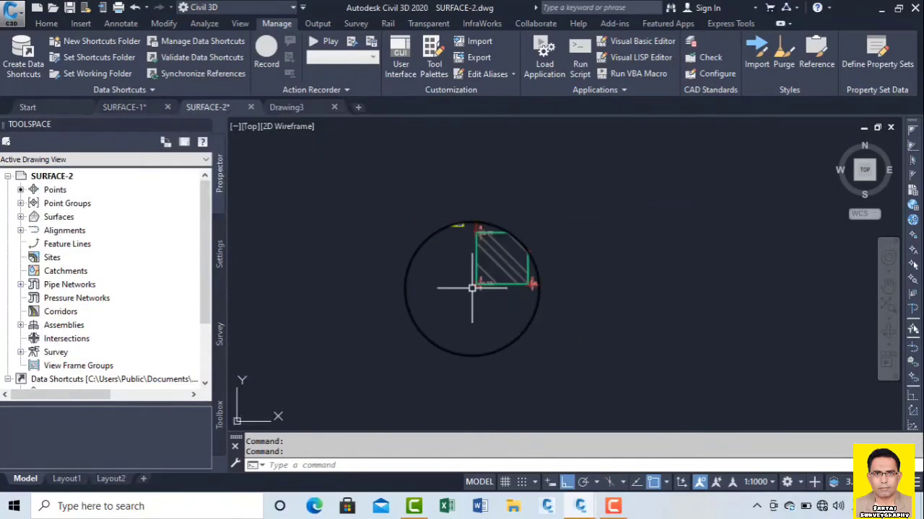
drag(202, 295, 202, 356)
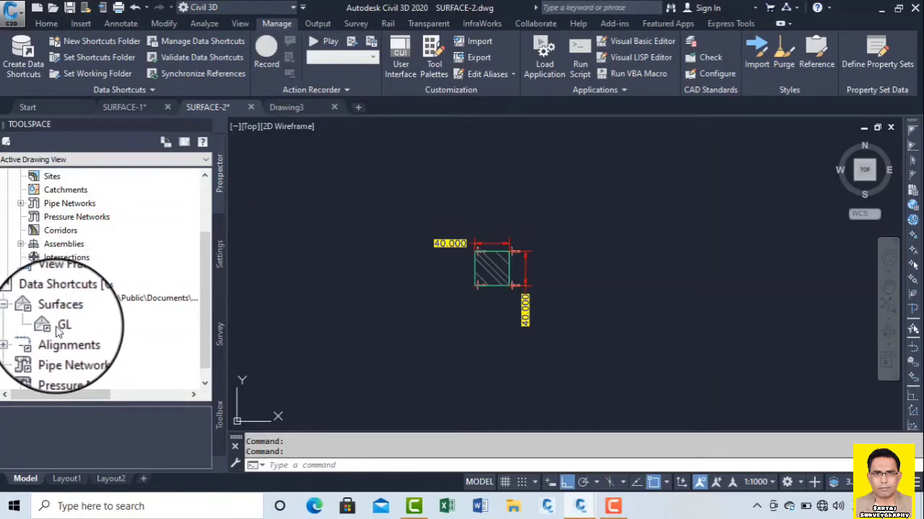
right_click(59, 329)
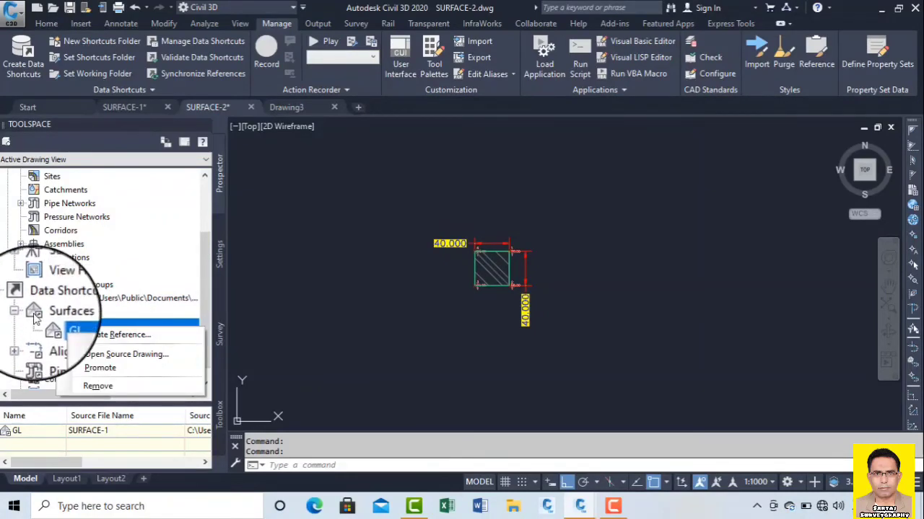
click(94, 339)
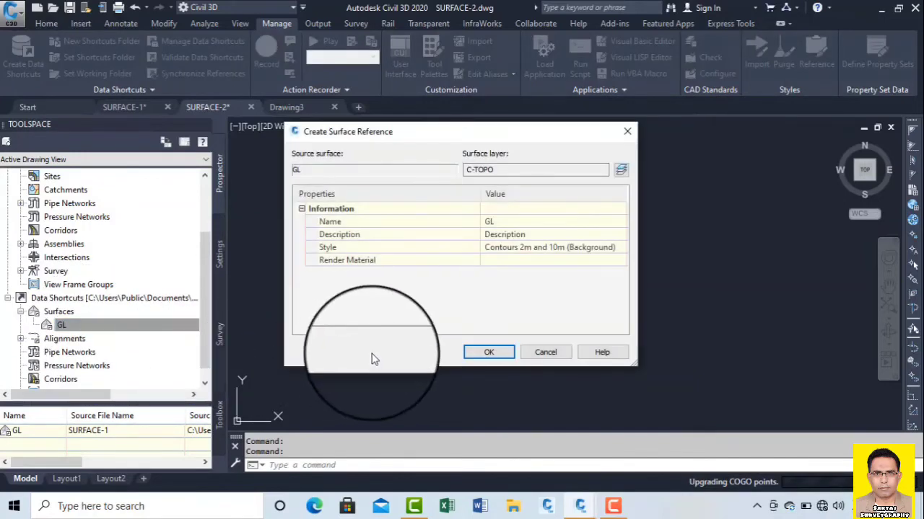
click(489, 354)
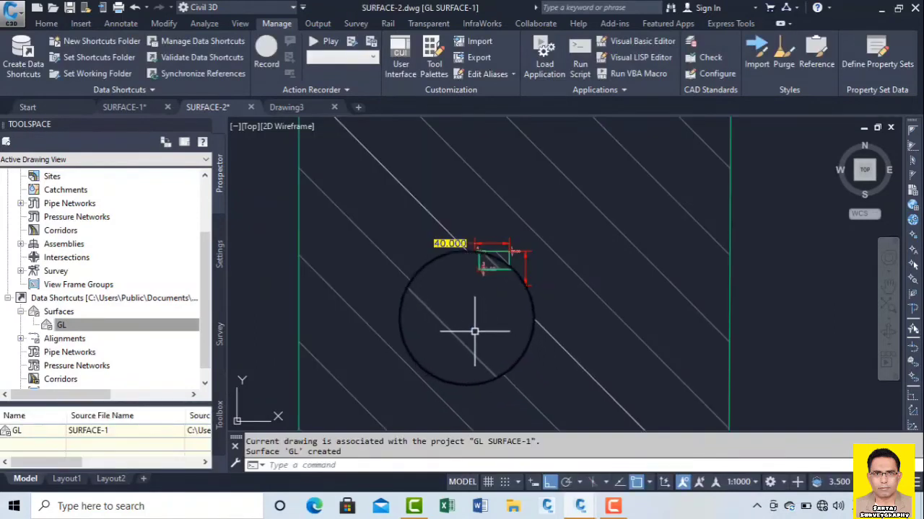
scroll(429, 277, down, 4)
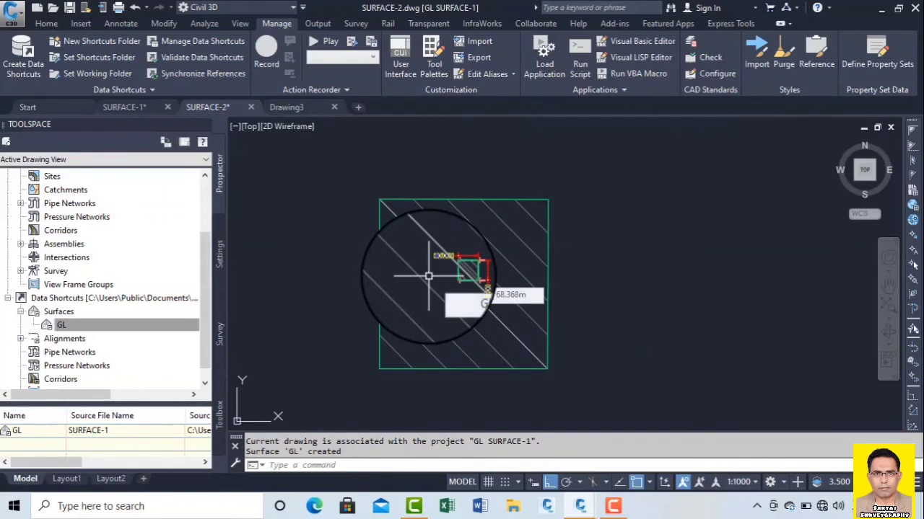
scroll(428, 274, up, 2)
scroll(433, 260, down, 2)
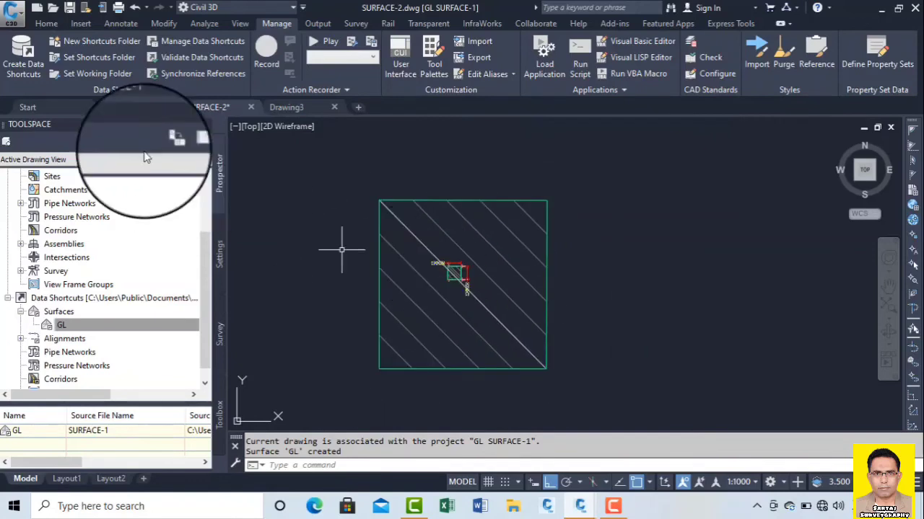
Step: Open the Volumes Dashboard and start a new TIN volume surface named QTY
click(46, 23)
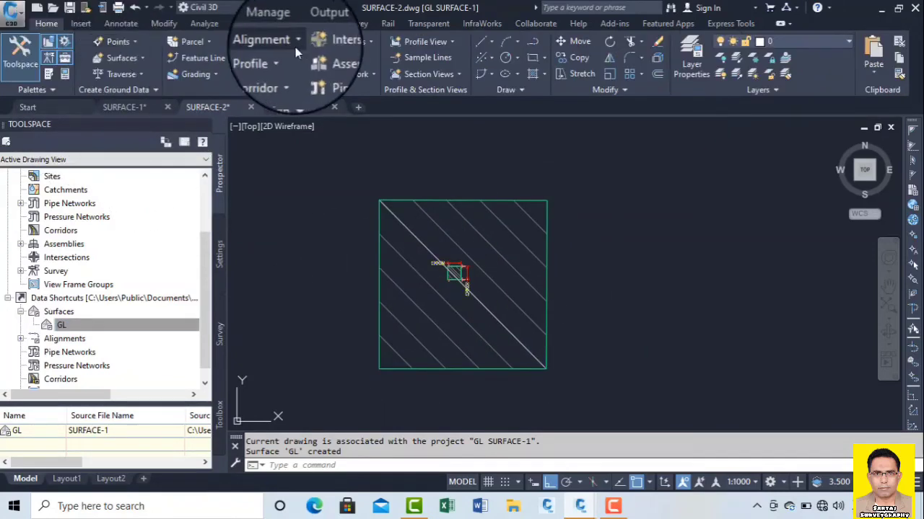
click(209, 26)
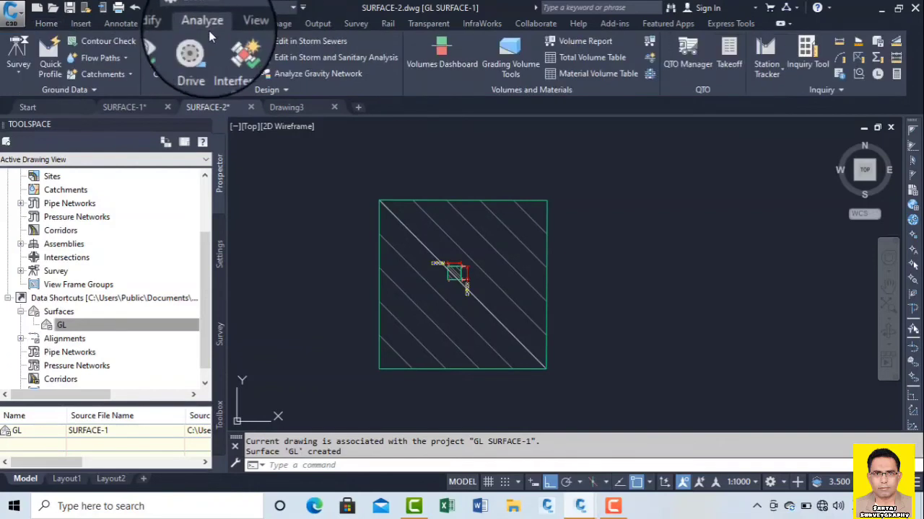
click(441, 55)
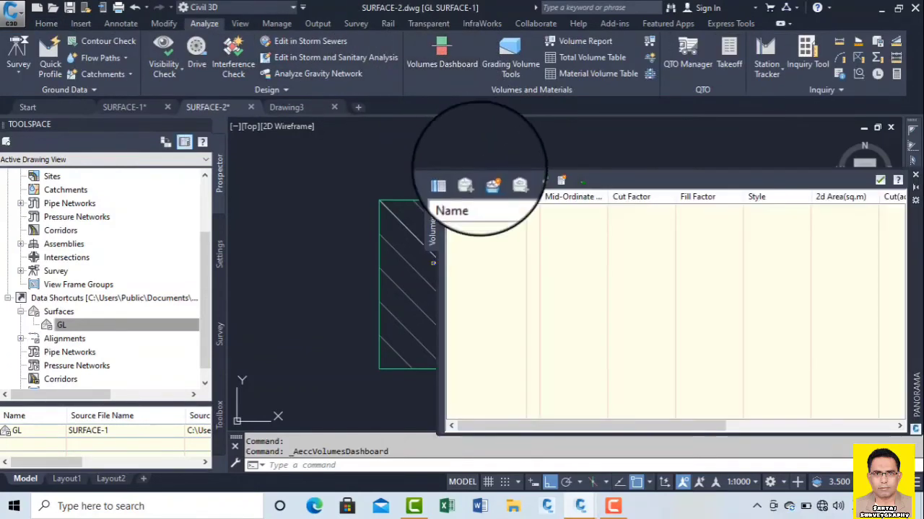
click(492, 185)
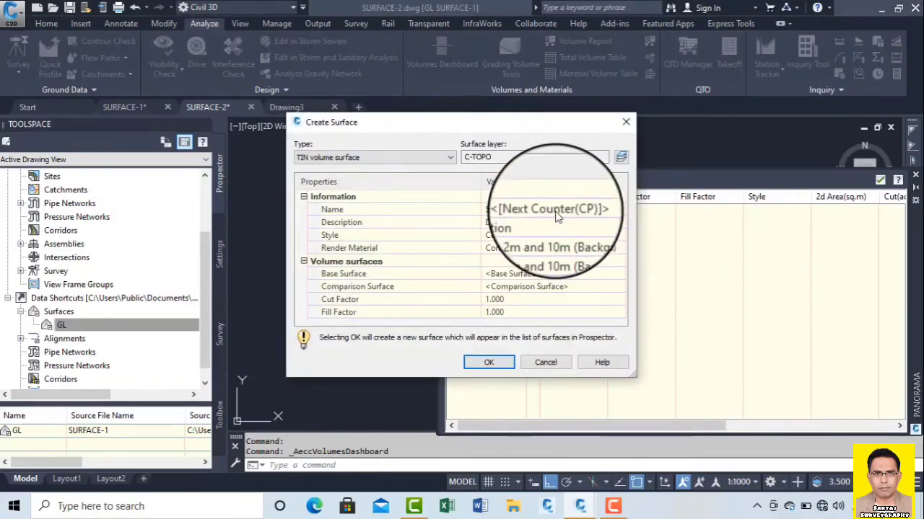
click(552, 210)
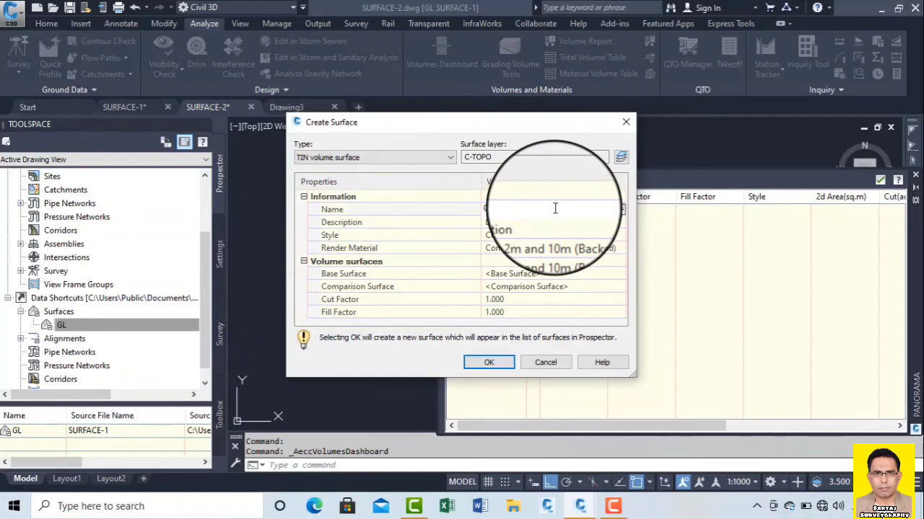
text(QTY)
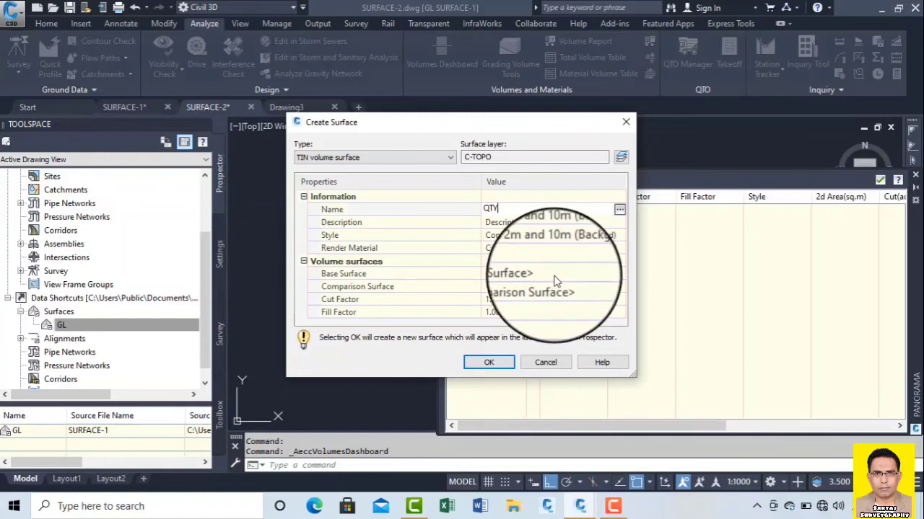
Step: Set GL as the base surface and T as the comparison surface, and create the volume surface
click(612, 274)
click(624, 274)
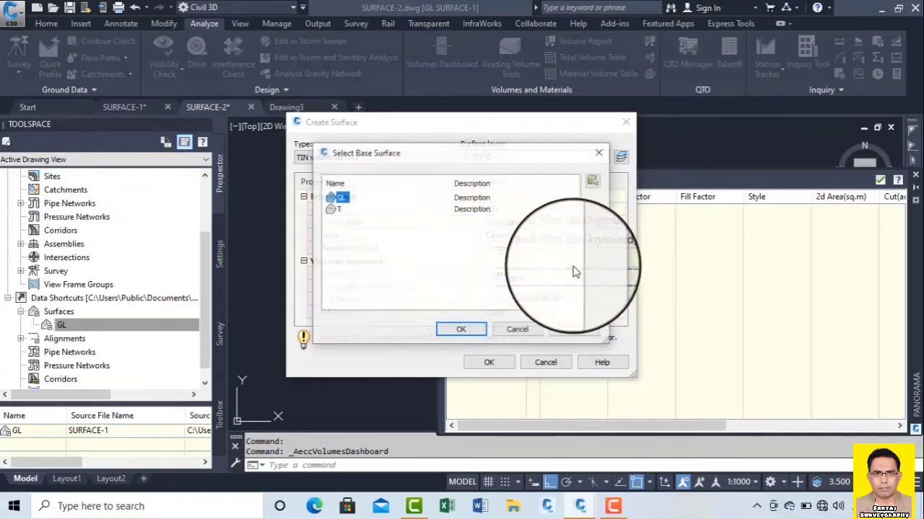
click(462, 329)
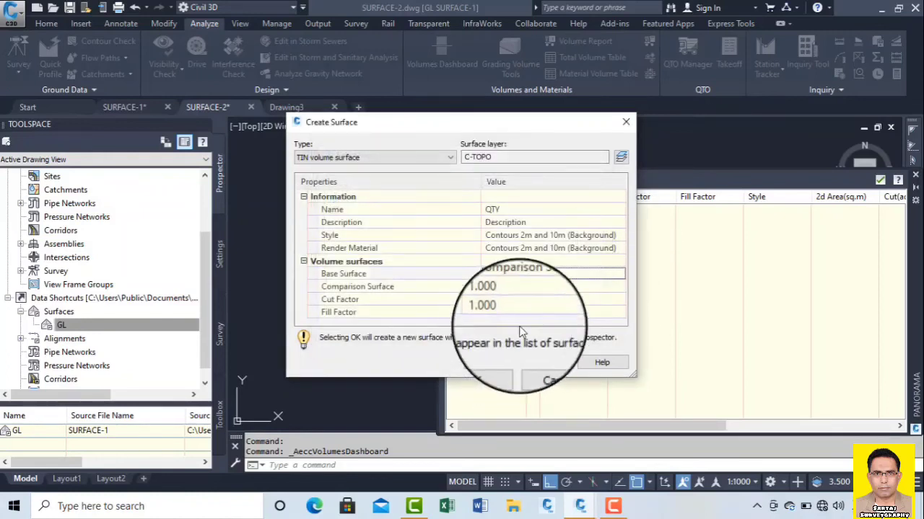
click(610, 287)
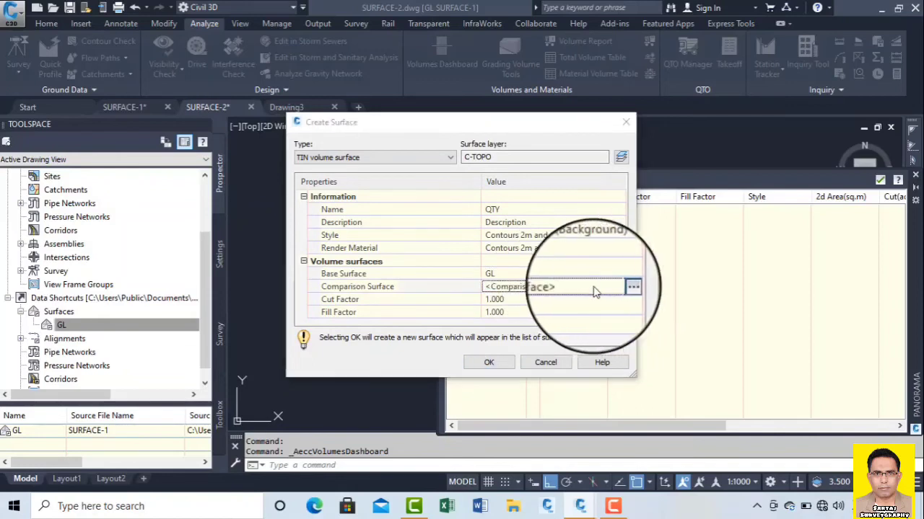
click(624, 287)
click(337, 209)
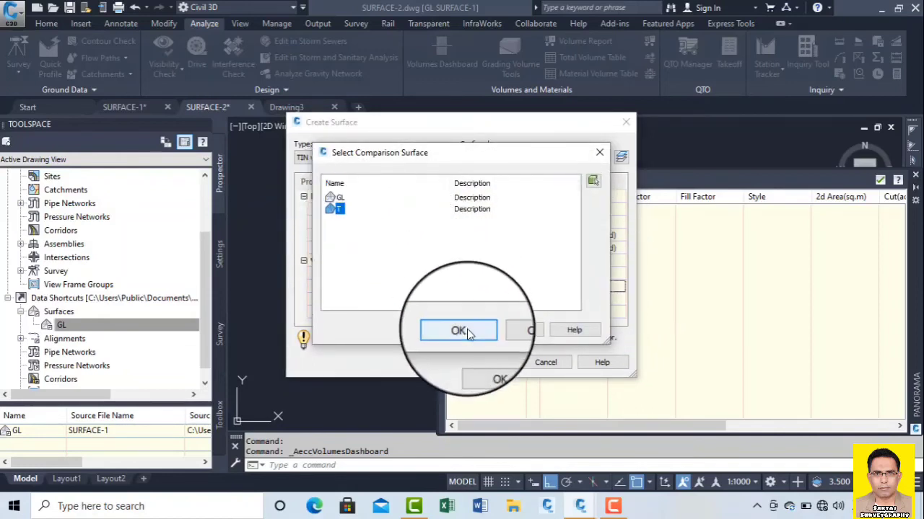
click(465, 330)
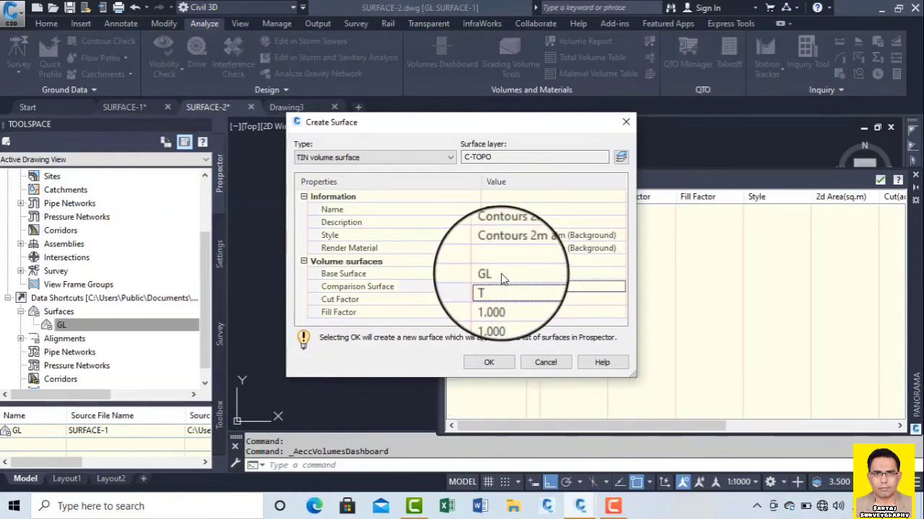
click(490, 364)
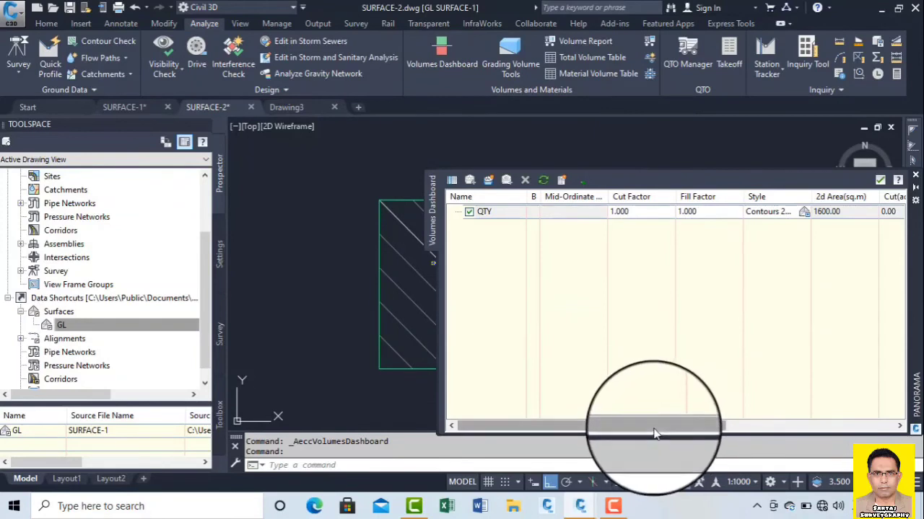
Step: Insert the cut/fill summary of the QTY volume surface into the drawing and close the Volumes Dashboard
drag(654, 433, 742, 426)
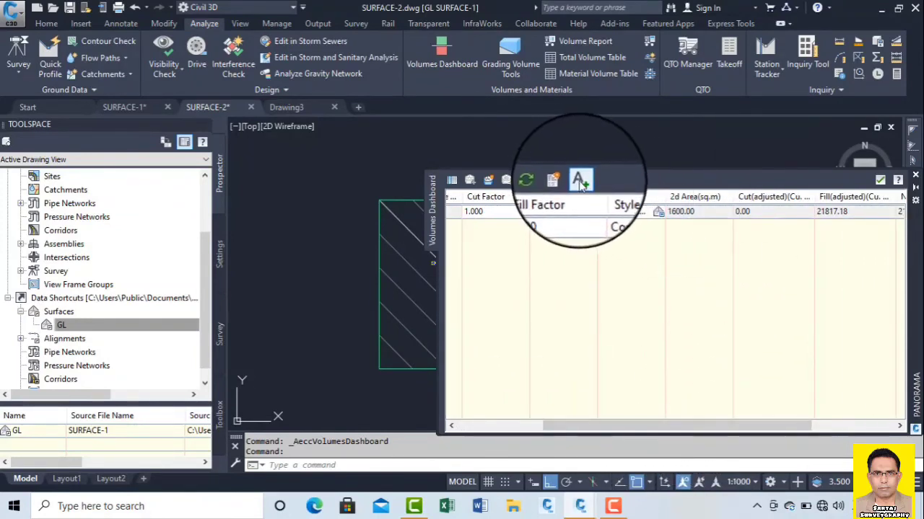
click(581, 180)
click(395, 151)
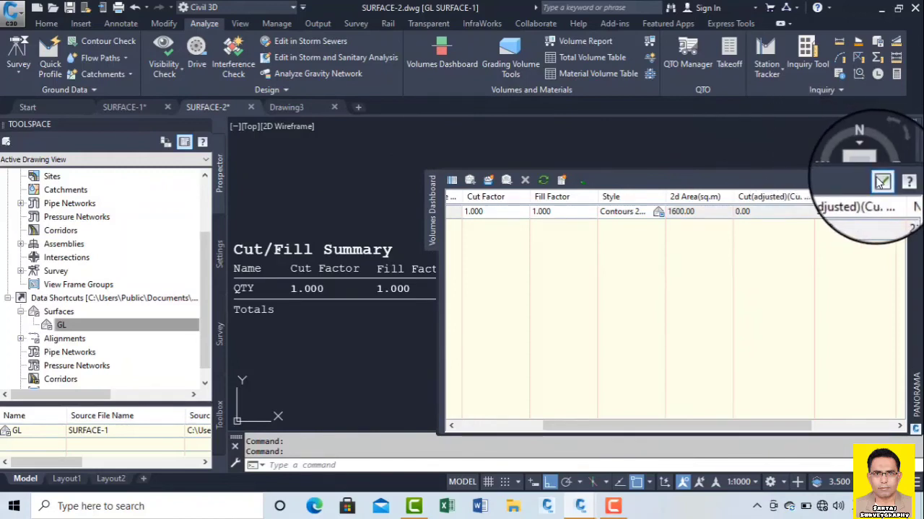
click(892, 182)
scroll(590, 256, down, 2)
scroll(676, 273, up, 6)
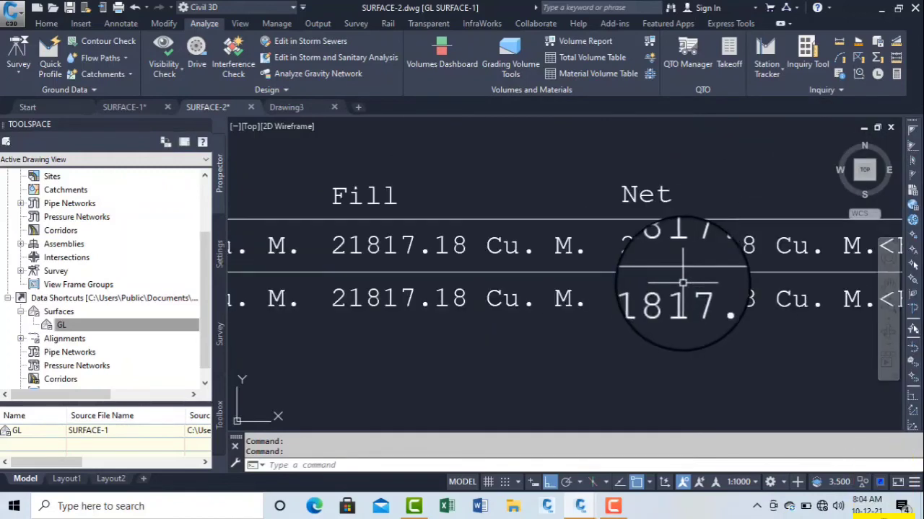
click(61, 326)
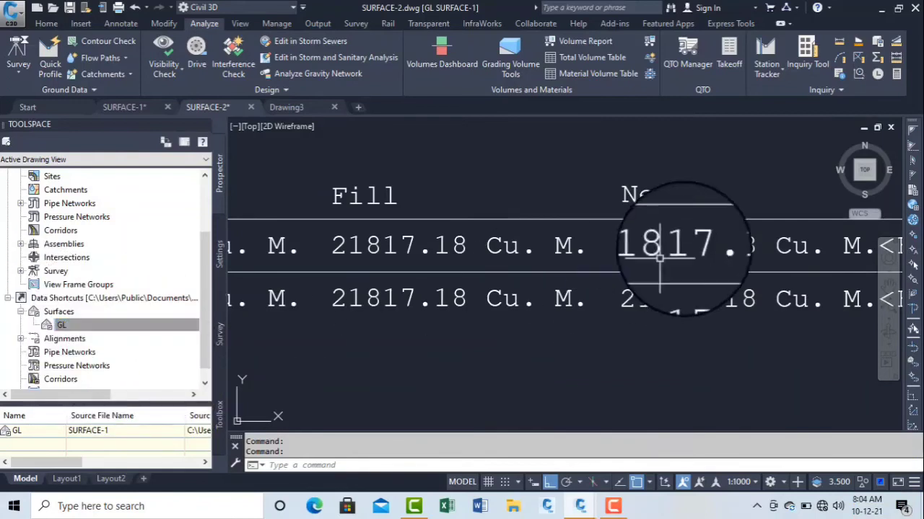
scroll(575, 230, down, 4)
scroll(693, 245, up, 4)
scroll(691, 246, down, 3)
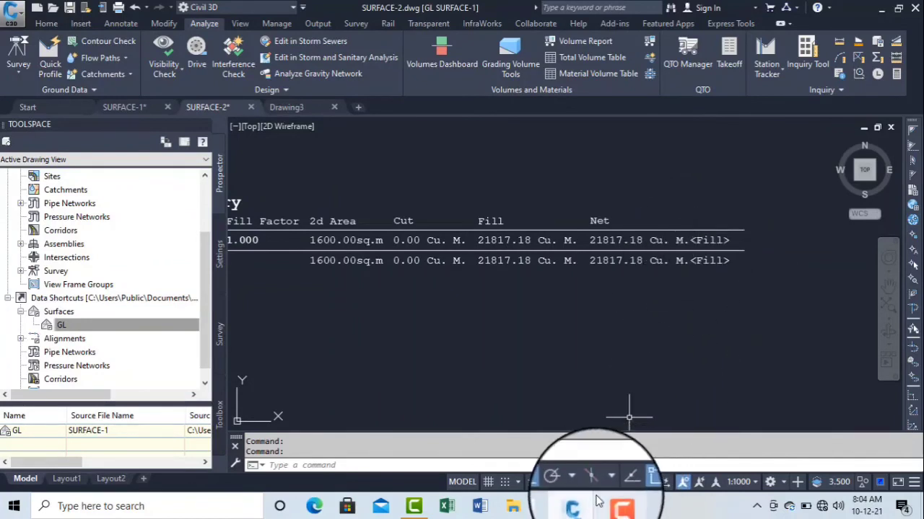
click(286, 107)
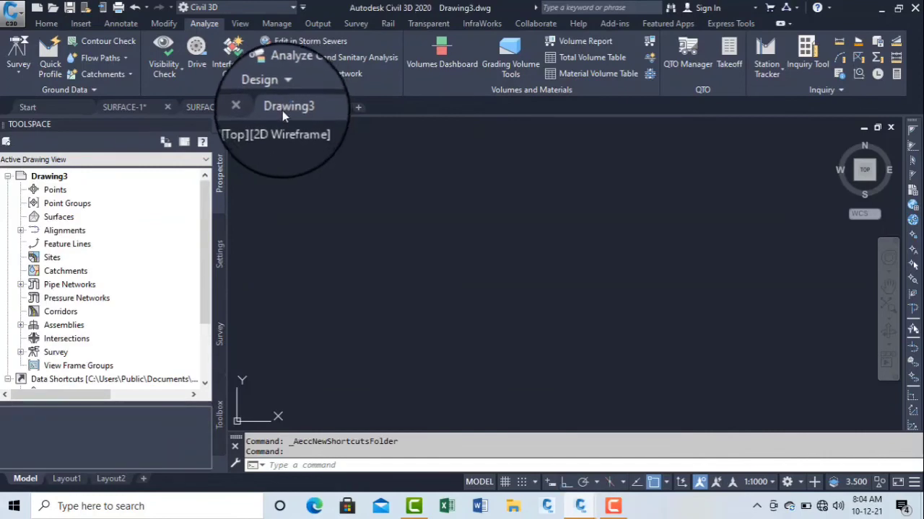
drag(202, 260, 206, 319)
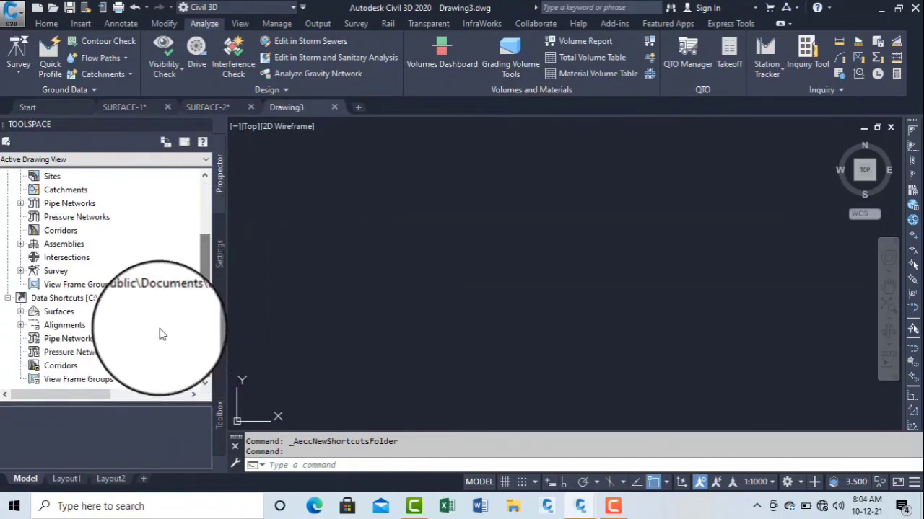
click(21, 313)
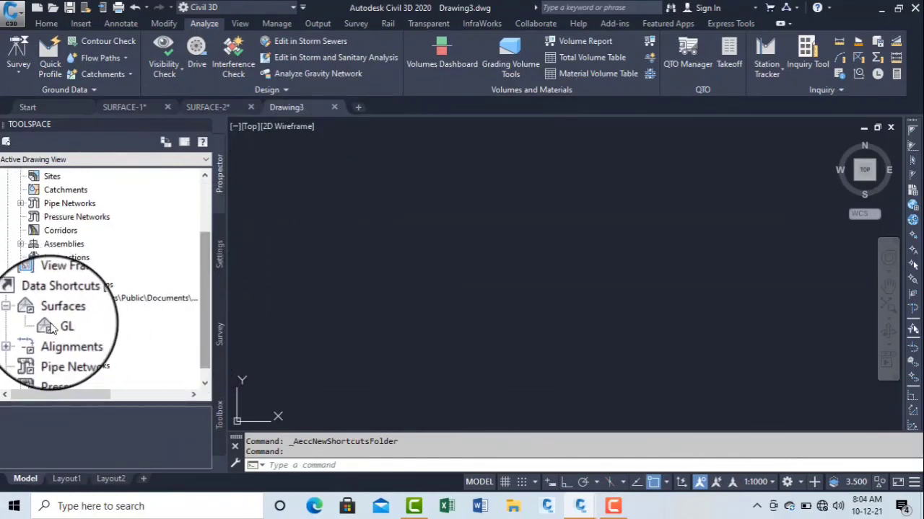
right_click(52, 329)
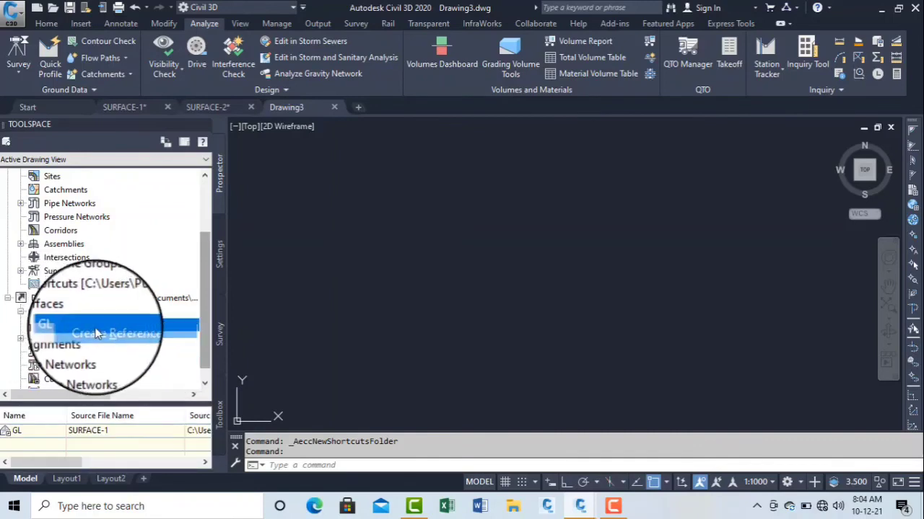
click(83, 333)
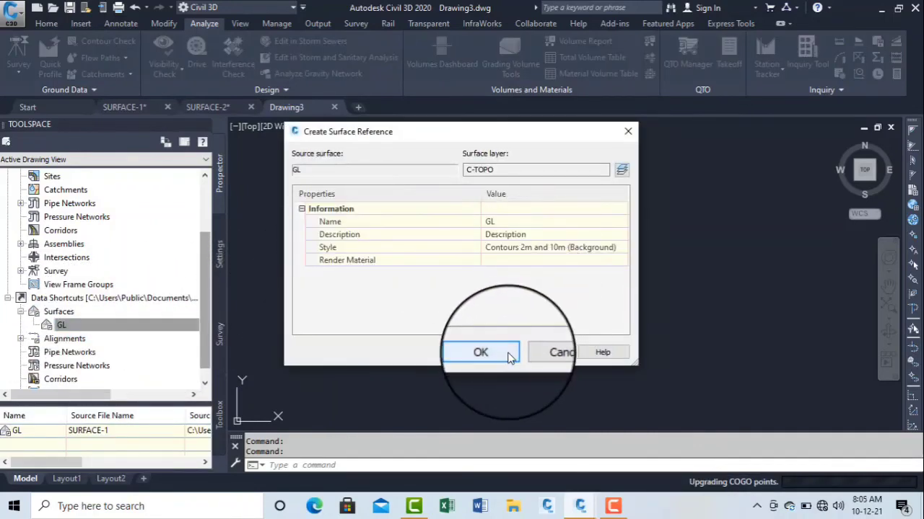
click(627, 132)
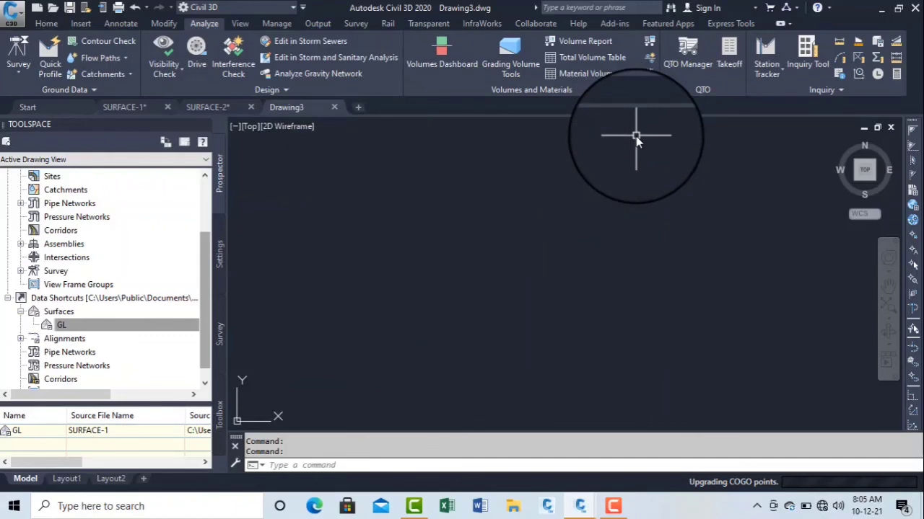